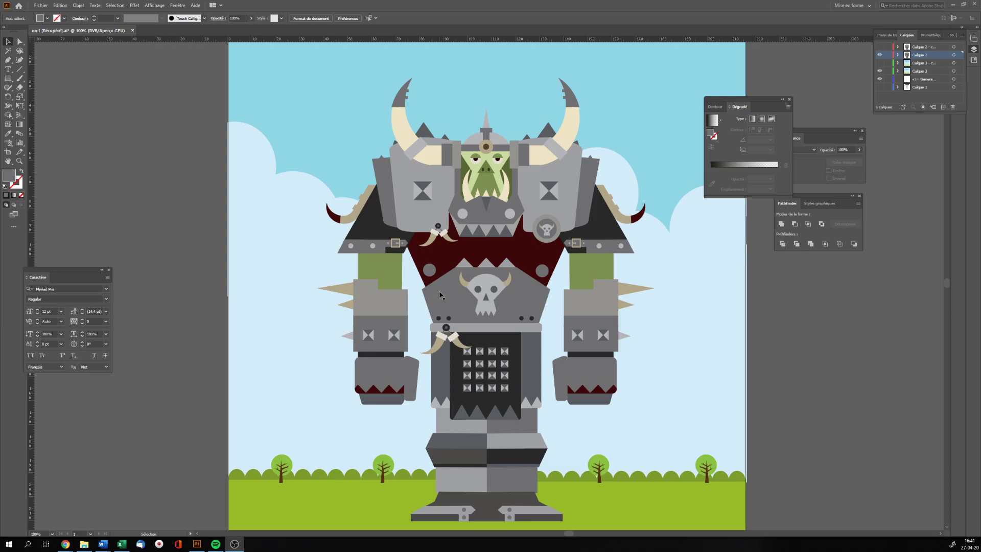
- Duplicate the light grey shoulder plate beside the dangling fangs in place, directly over the original
left_click(417, 215)
left_click(410, 230)
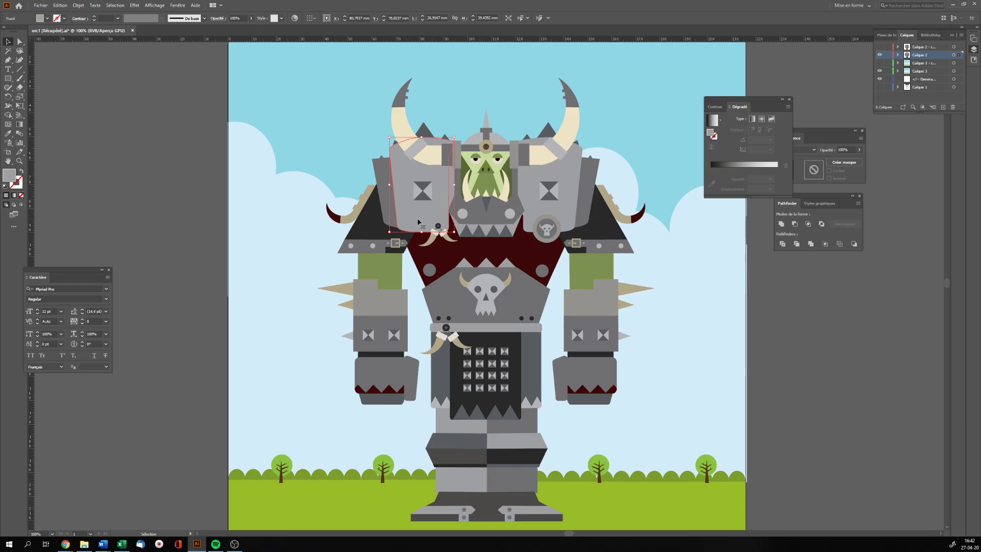
key("a")
key("v")
- Fill the shoulder plate copy with a linear black-to-white gradient and shift its midpoint slightly toward the white end
left_click(20, 126)
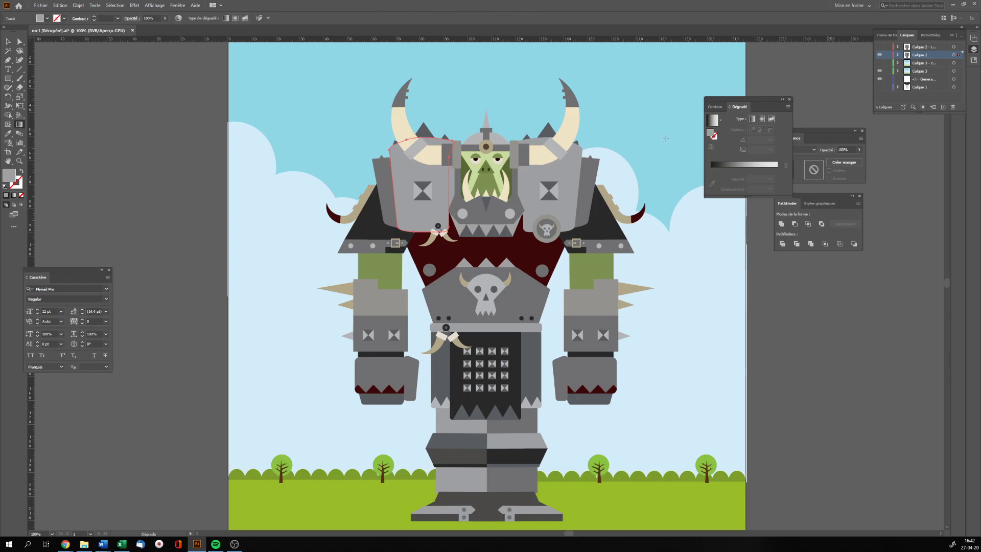
left_click(789, 99)
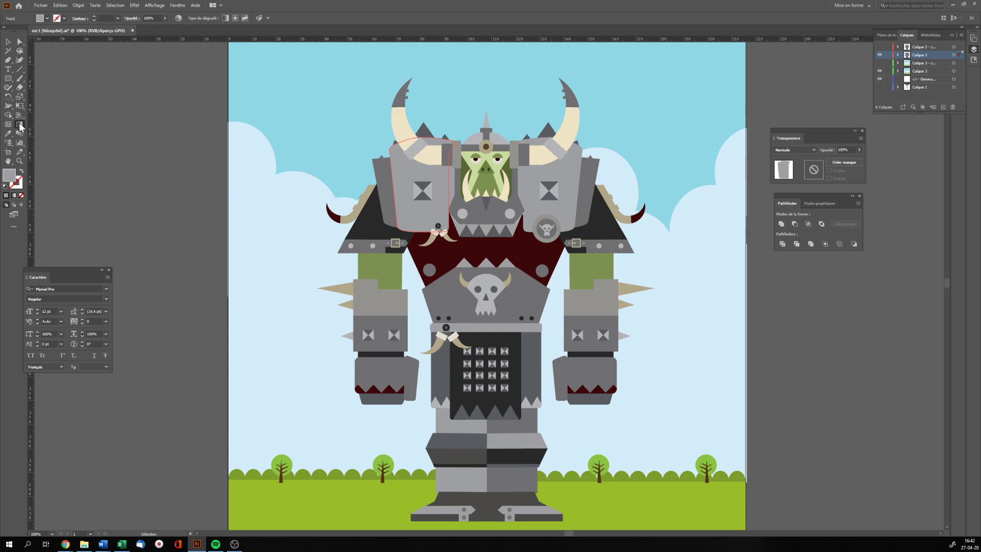
double_click(20, 126)
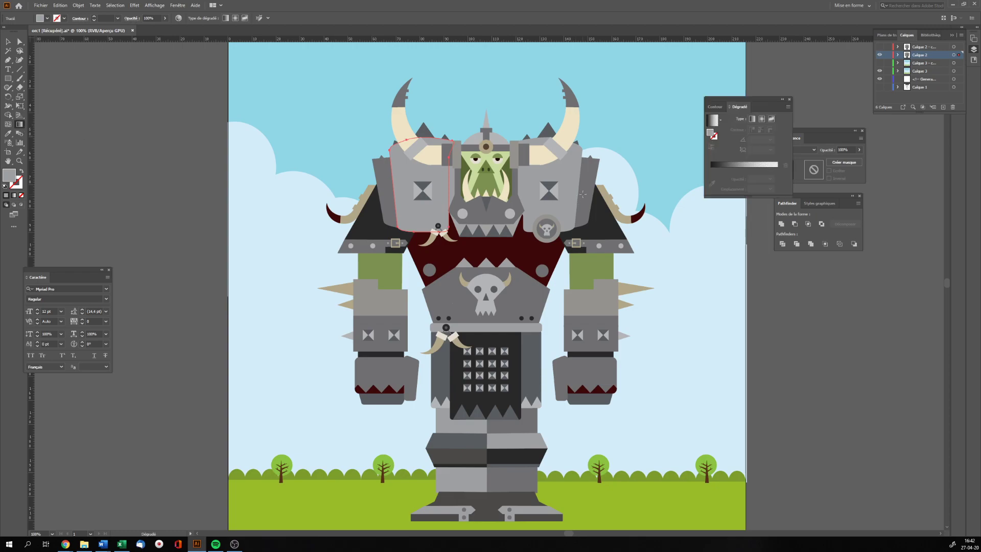
left_click(752, 118)
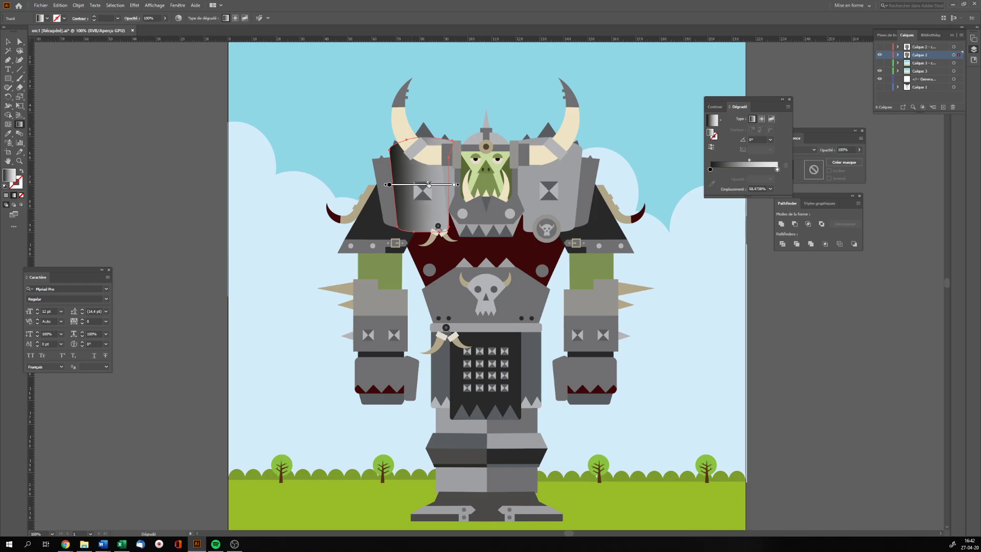
left_click_drag(428, 184, 427, 184)
mouse_move(426, 185)
left_mouse_down()
mouse_move(439, 184)
mouse_move(430, 185)
left_mouse_up()
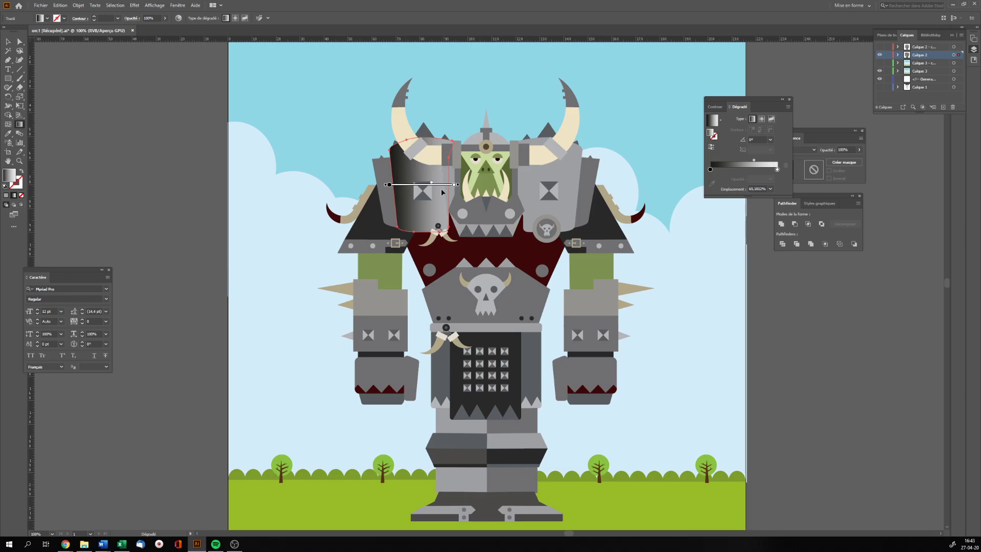
- Set the opacity of the gradient's white stop to 100%
double_click(777, 169)
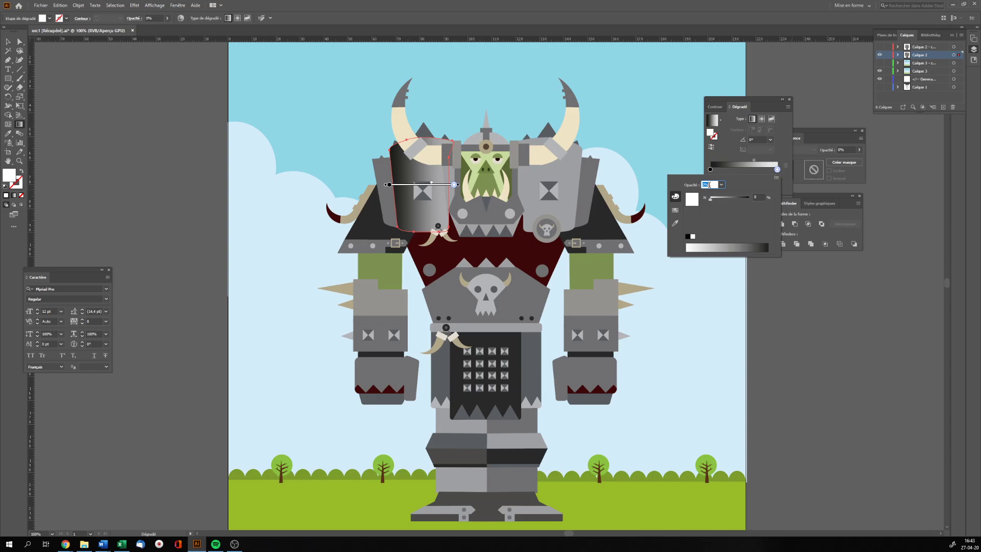
type("100")
key("Return")
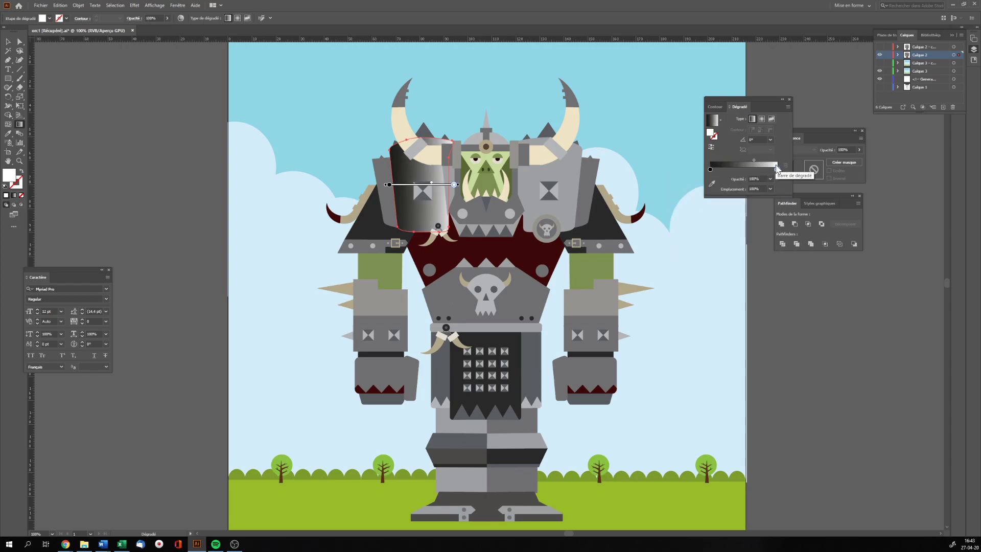
- Set the opacity of the gradient's white stop to 0%
double_click(777, 169)
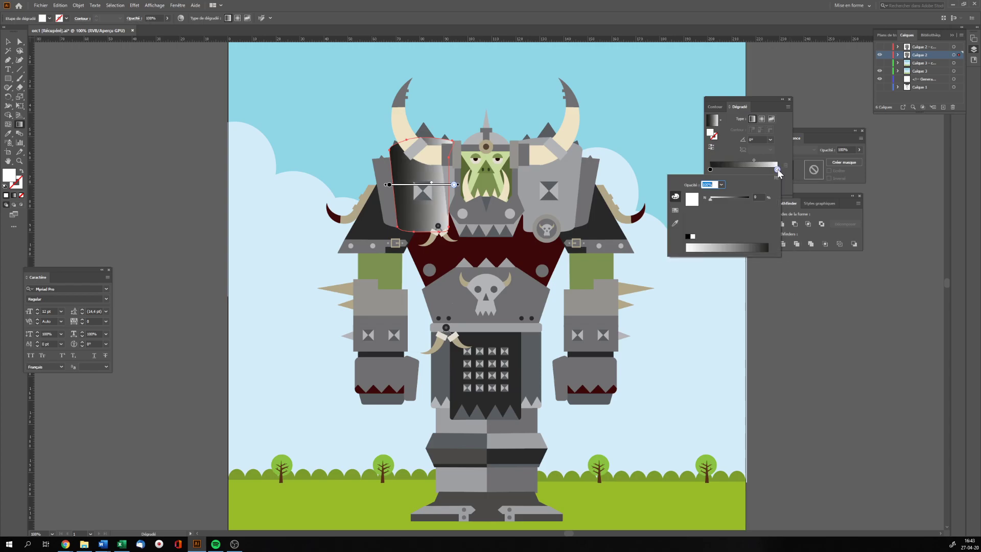
type("0")
left_click(794, 294)
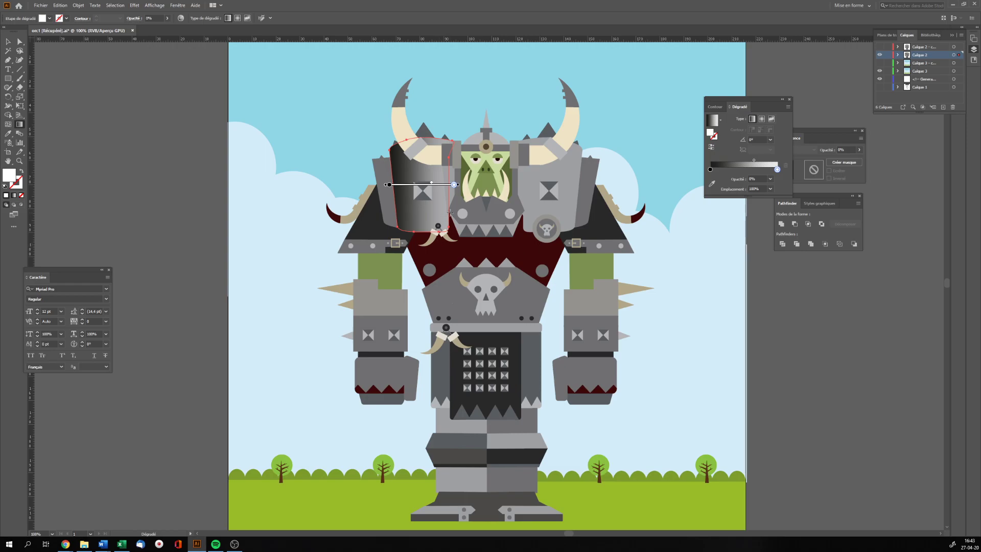
- Add a Grain texture effect to the shoulder plate copy with intensity 74 and contrast 10
left_click(136, 6)
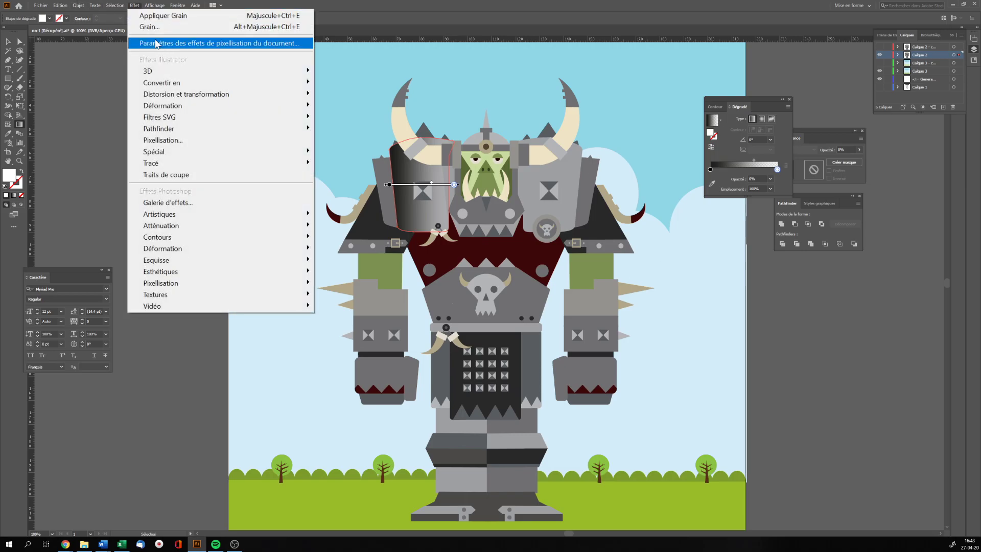
mouse_move(176, 293)
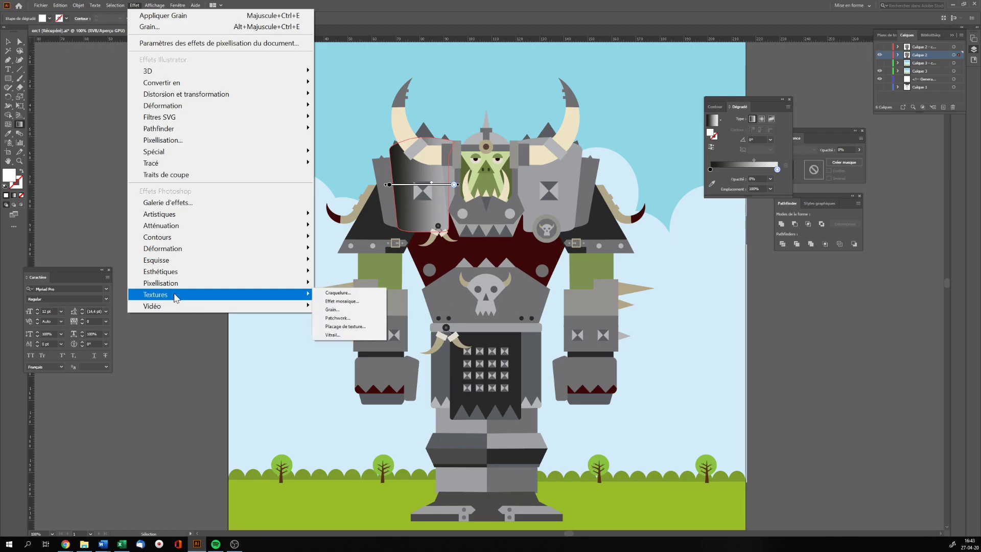
left_click(331, 309)
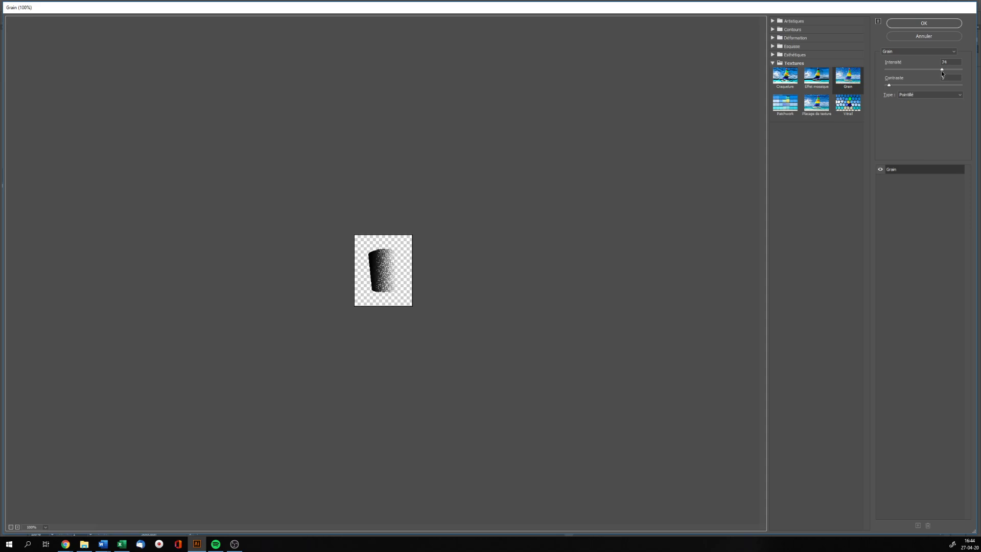
left_click_drag(943, 71, 941, 71)
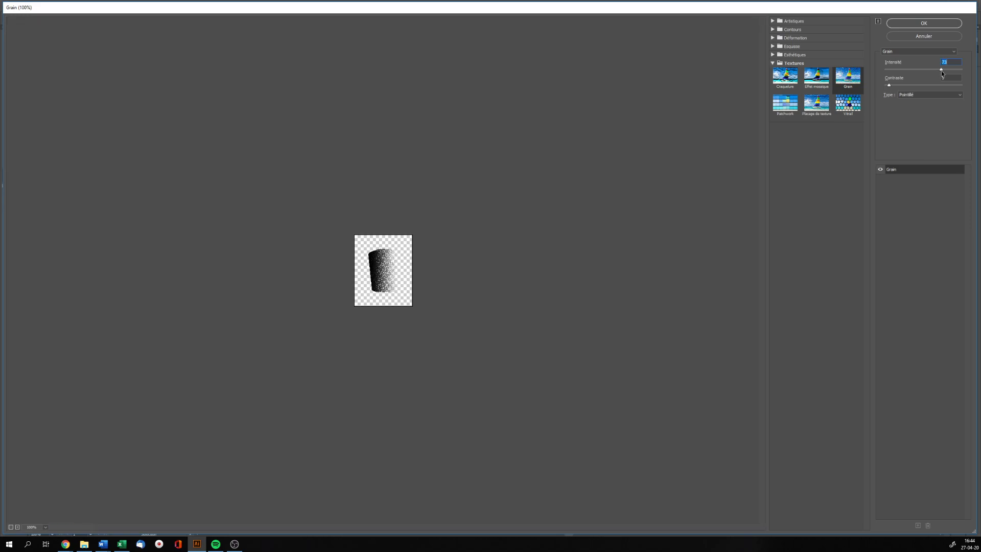
type("74")
mouse_move(890, 84)
left_mouse_down()
mouse_move(907, 86)
mouse_move(892, 87)
left_mouse_up()
- Preview the Tamisé grain type, return the type to Pointillé and apply the effect
left_click(904, 94)
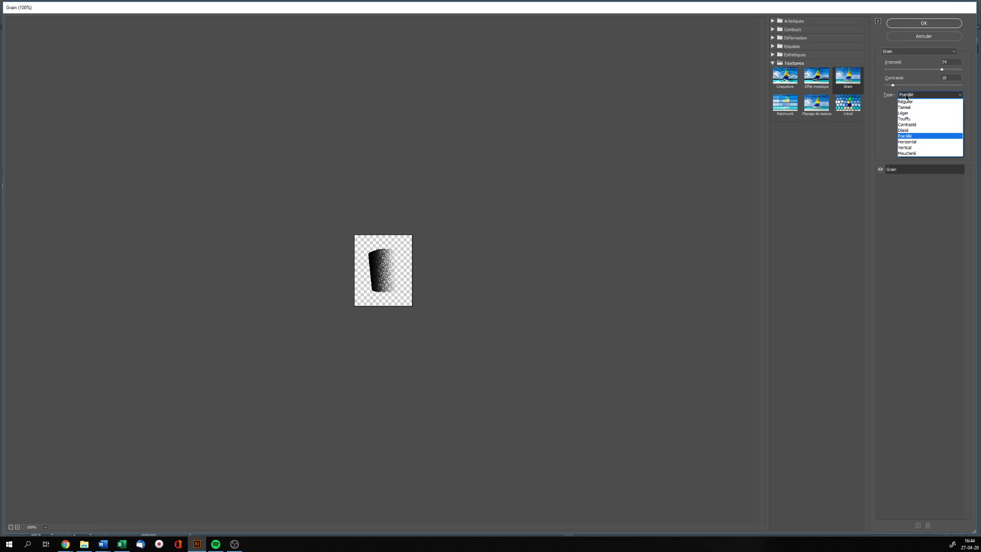
left_click(905, 107)
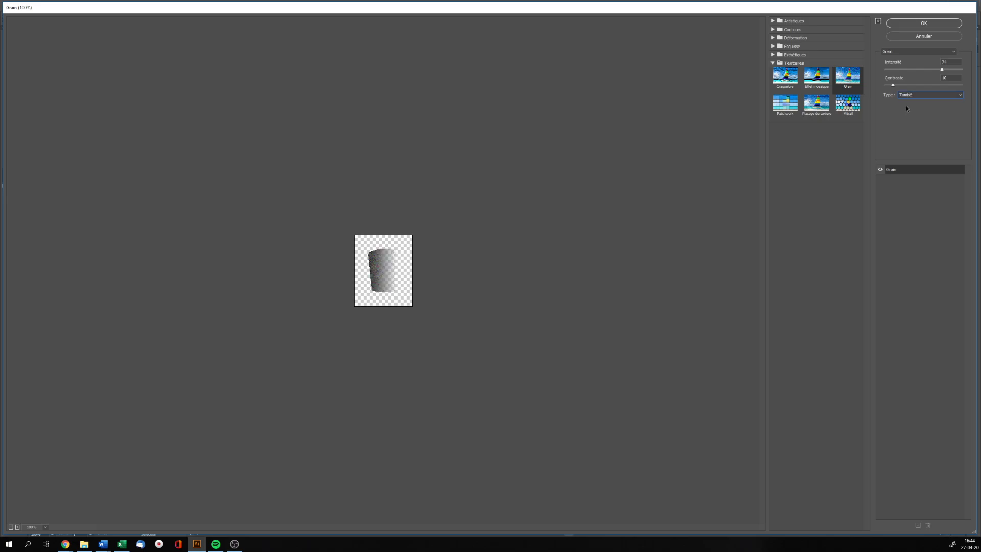
left_click(907, 96)
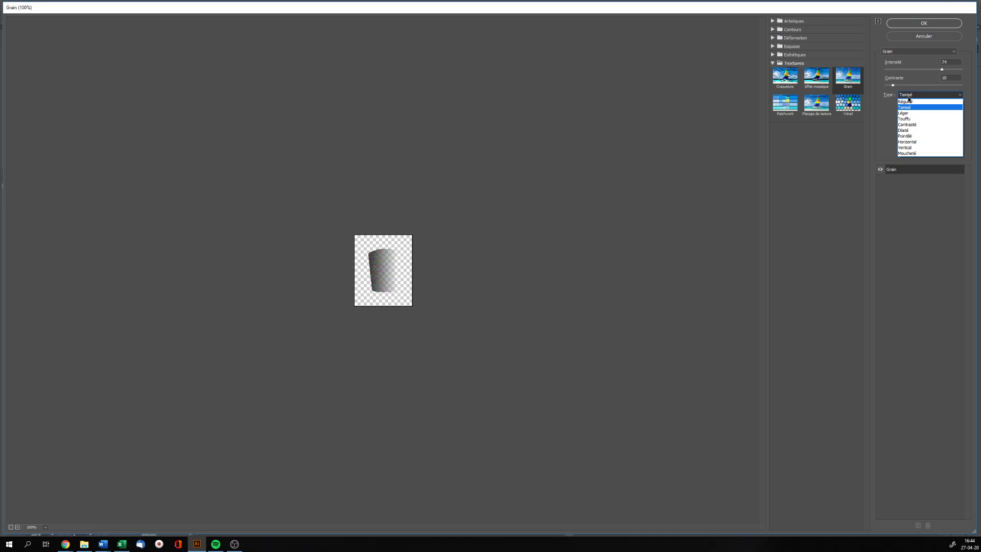
left_click(905, 136)
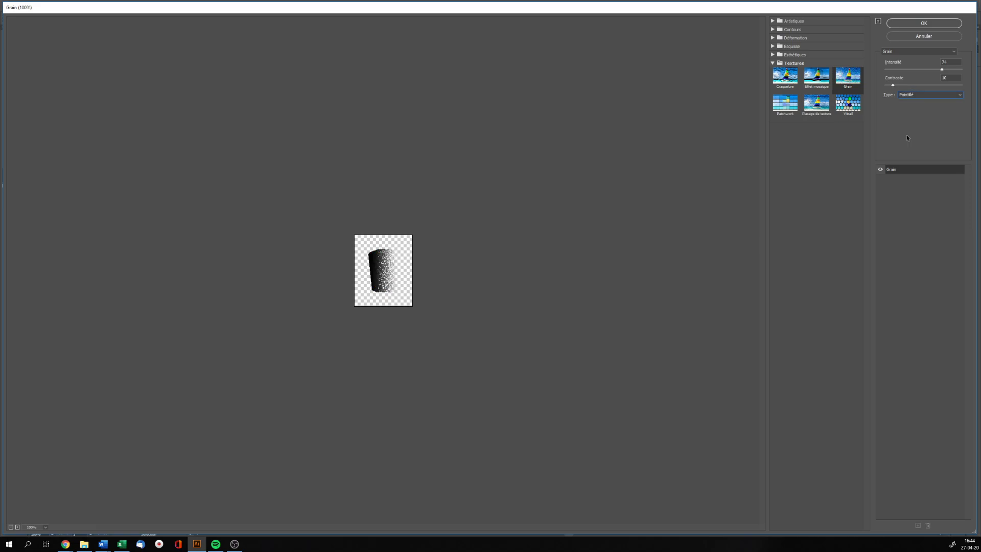
left_click(920, 24)
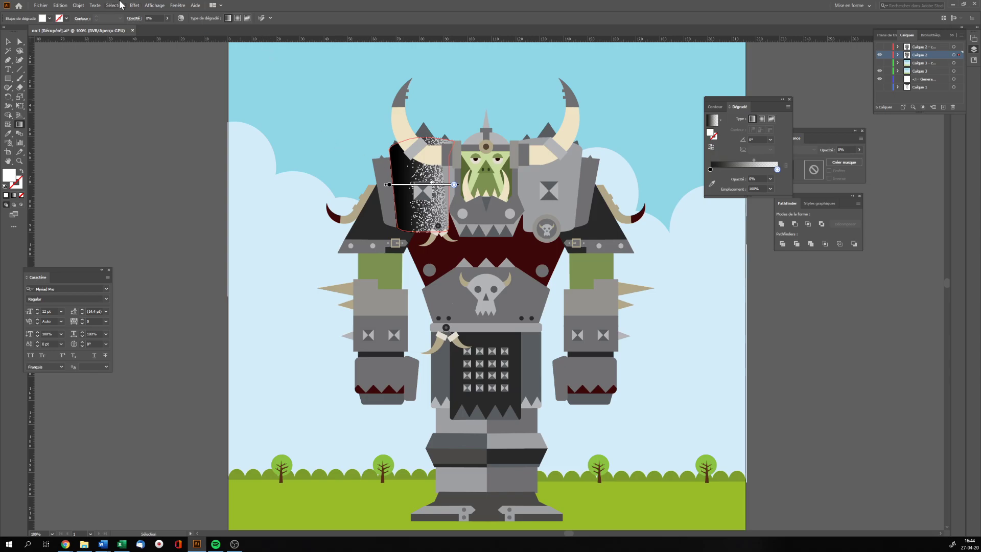
- Lower the grainy shoulder plate copy's opacity to 10%
left_click(8, 42)
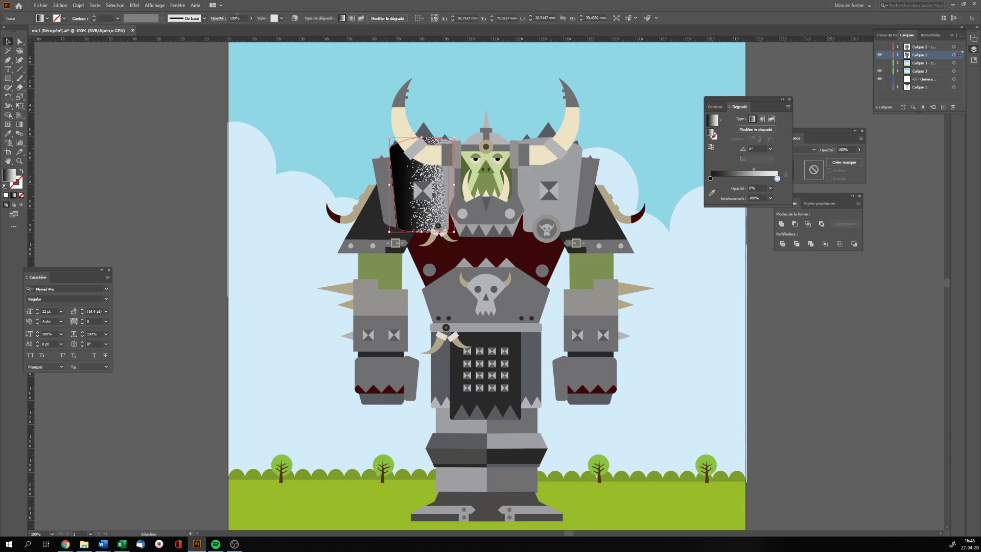
left_click(237, 18)
type("10")
left_click(190, 104)
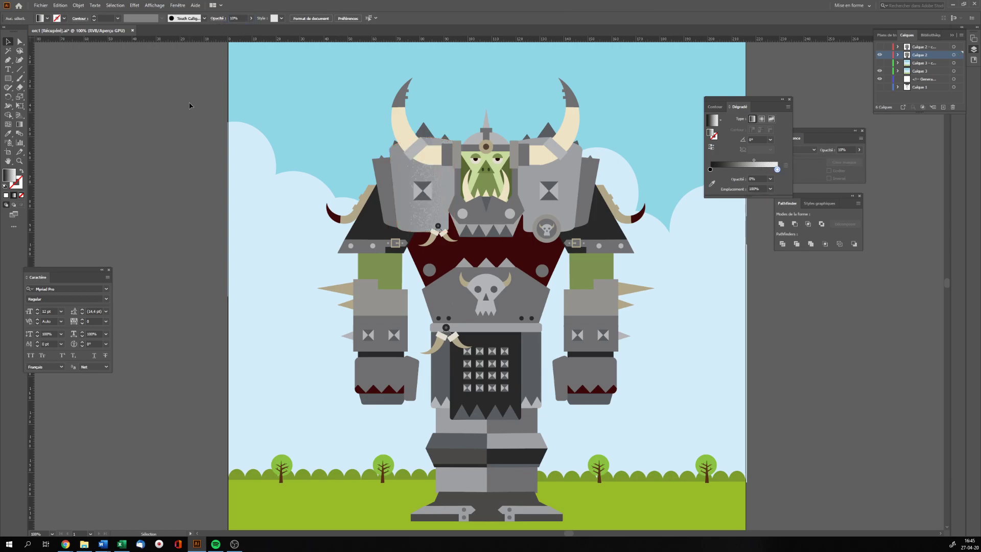
- Reverse the gradient on the grainy shoulder plate copy
left_click(430, 180)
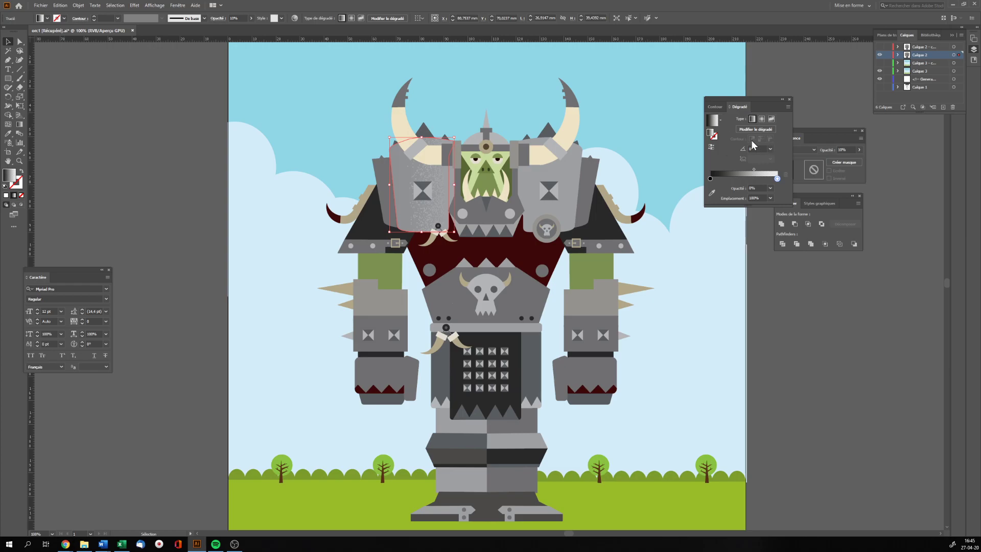
left_click(712, 148)
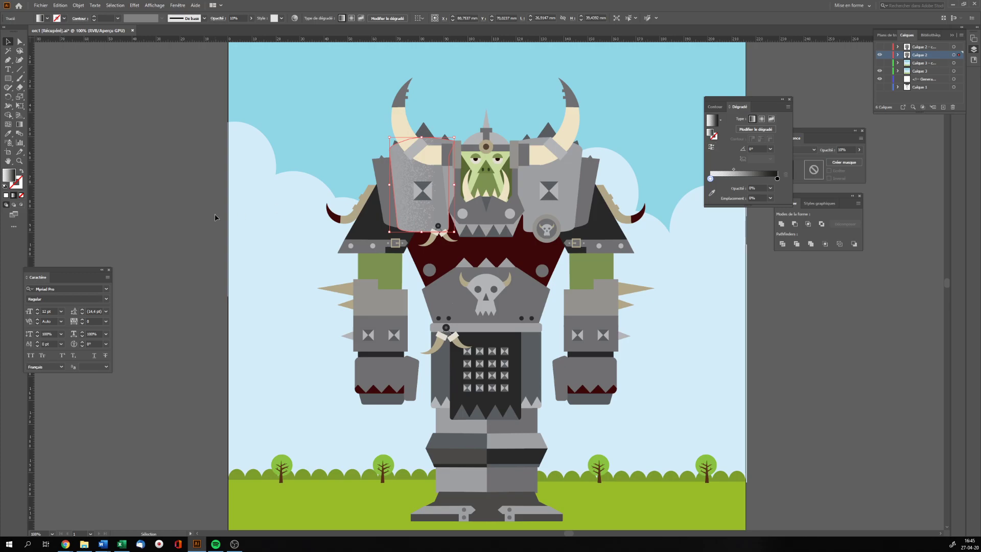
left_click(198, 212)
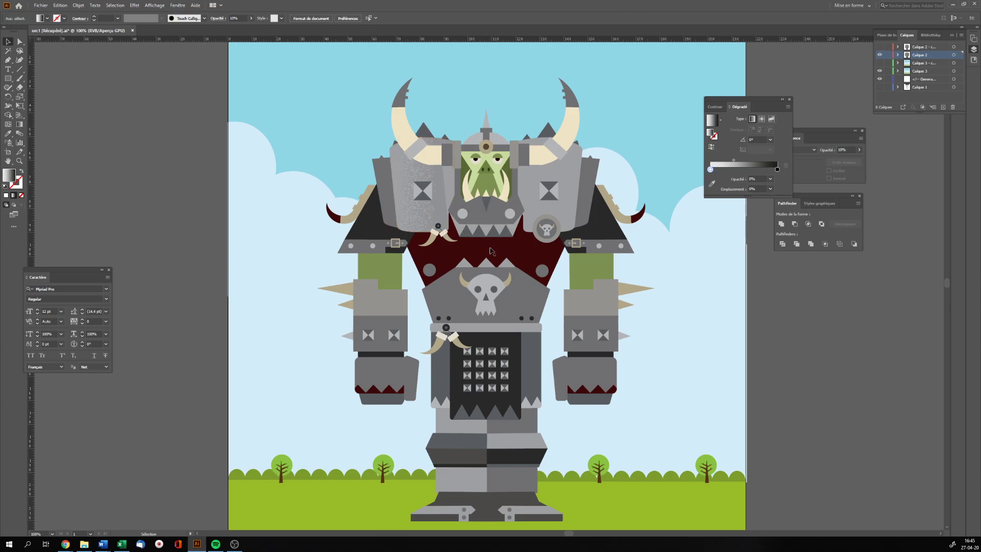
- Duplicate the dark red chest shape in place
left_click(530, 254)
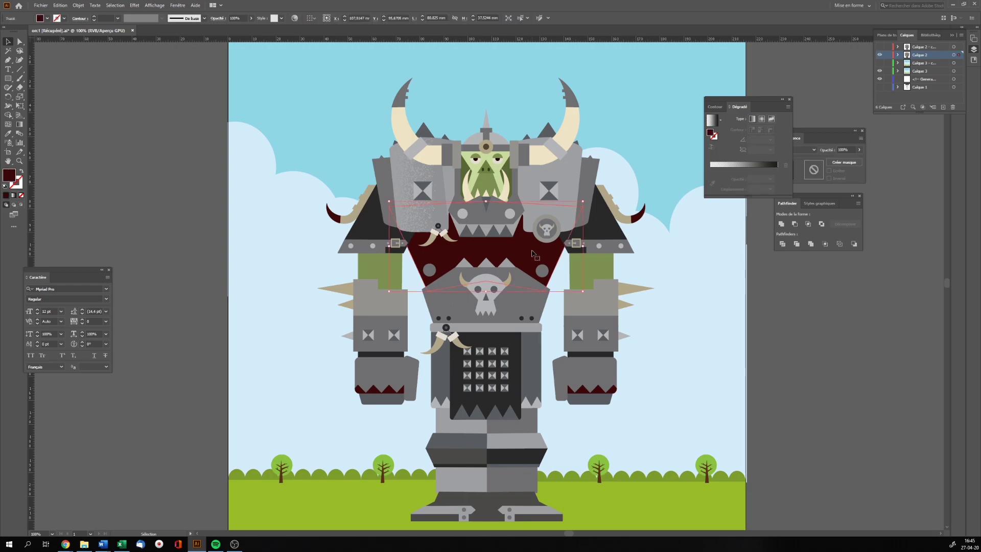
key("a")
key("v")
- Fill the chest copy with a radial gradient that is transparent in the centre and black outside, briefly comparing the reversed version
left_click(761, 119)
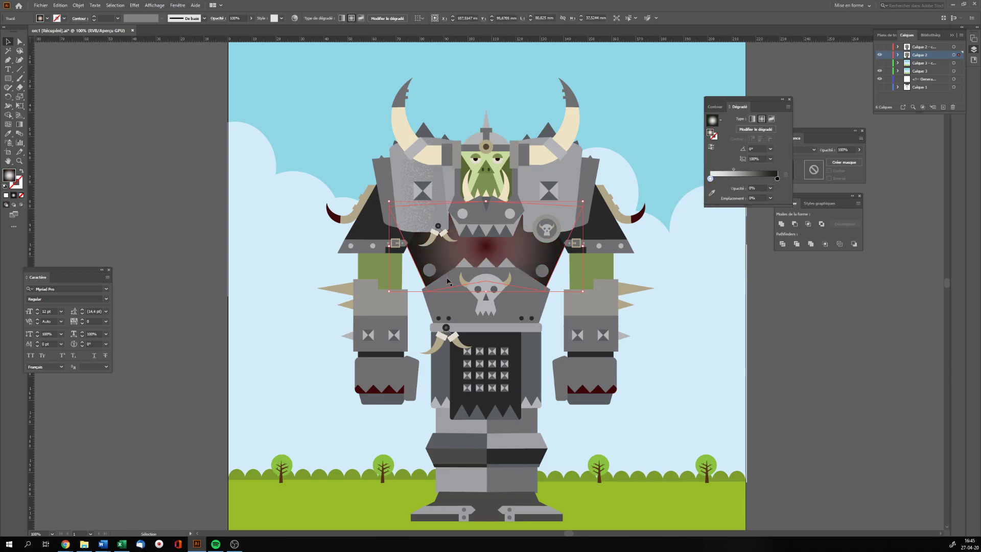
left_click(711, 148)
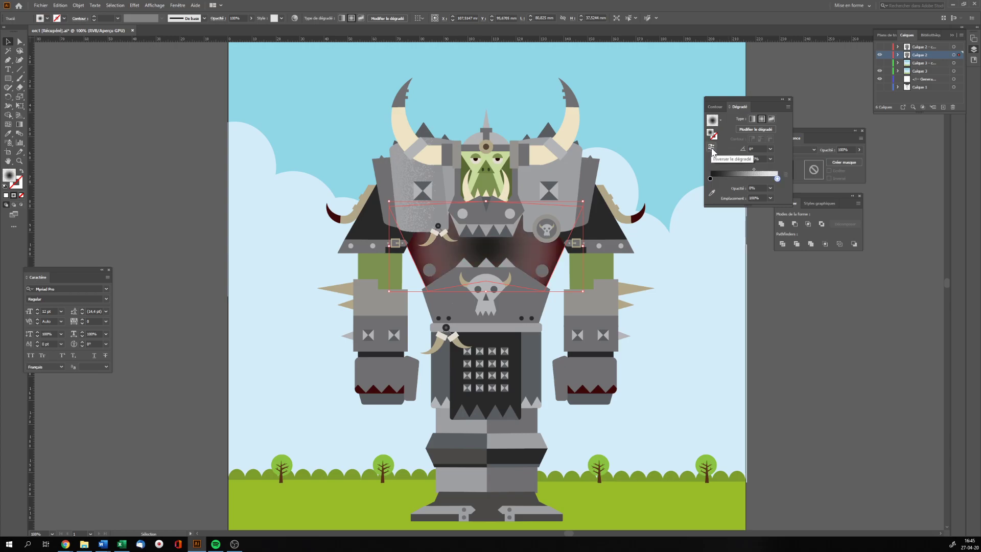
left_click(711, 148)
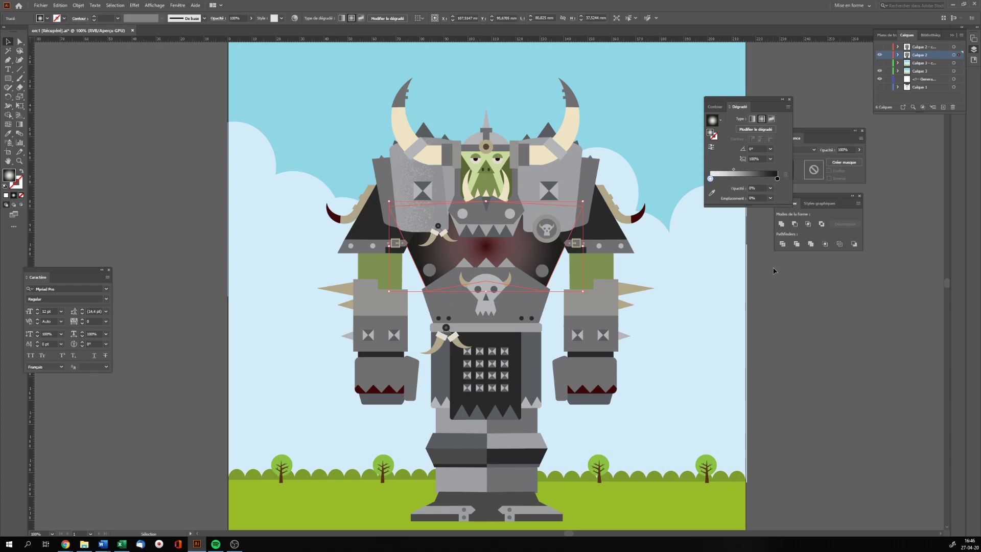
- Apply the Grain texture to the chest copy with intensity 74, contrast 10 and type Pointillé
left_click(135, 6)
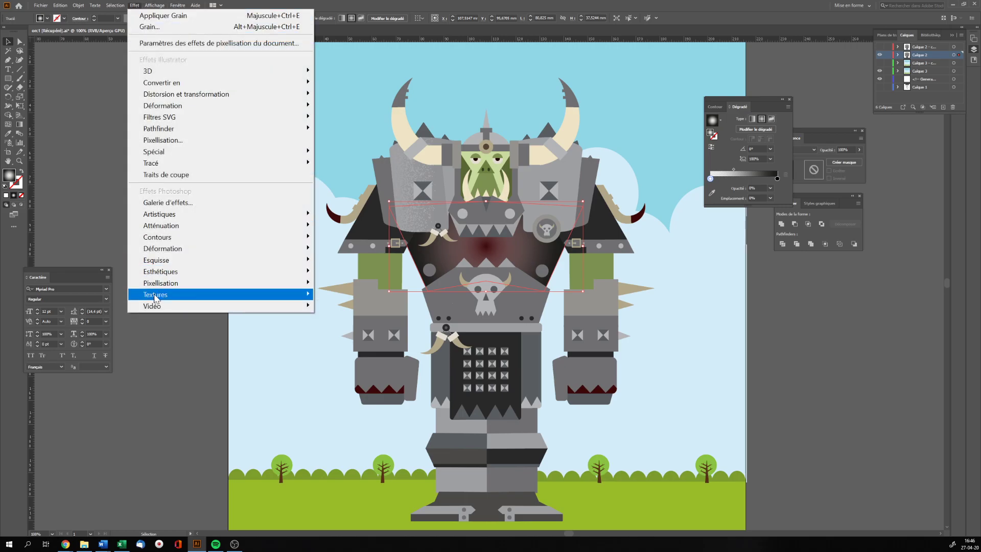
mouse_move(159, 297)
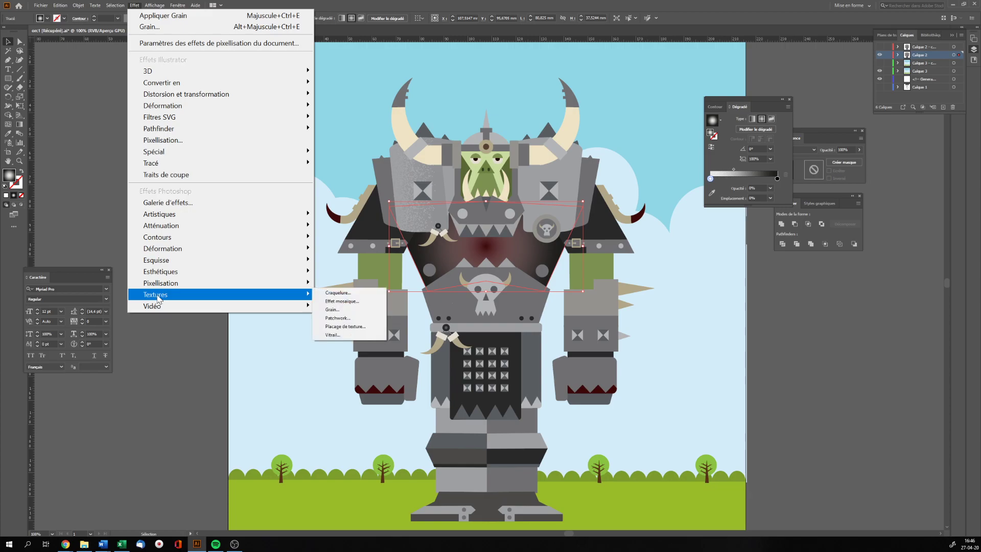
left_click(341, 309)
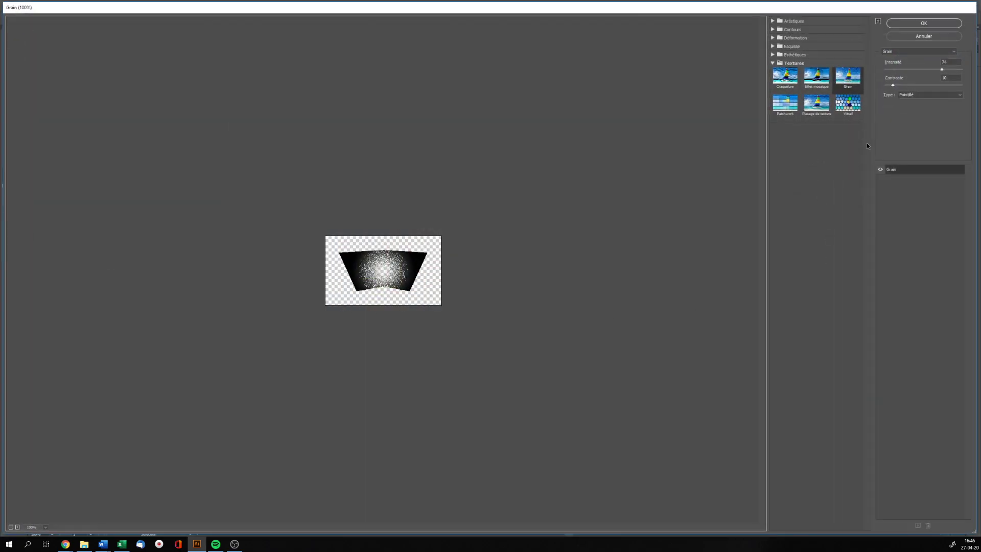
left_click(919, 23)
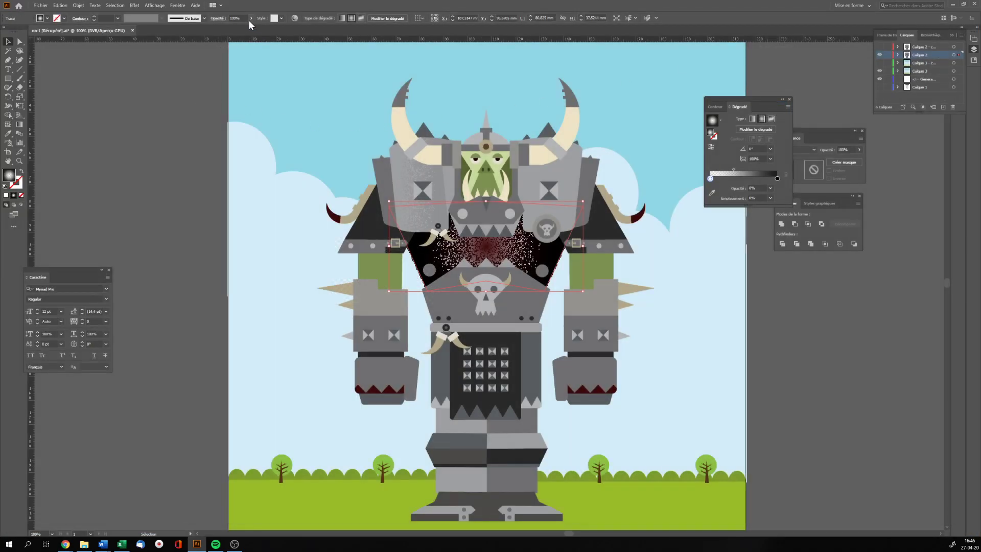
- Lower the grainy chest copy's opacity to 15%
left_click(232, 18)
type("55")
left_click(164, 104)
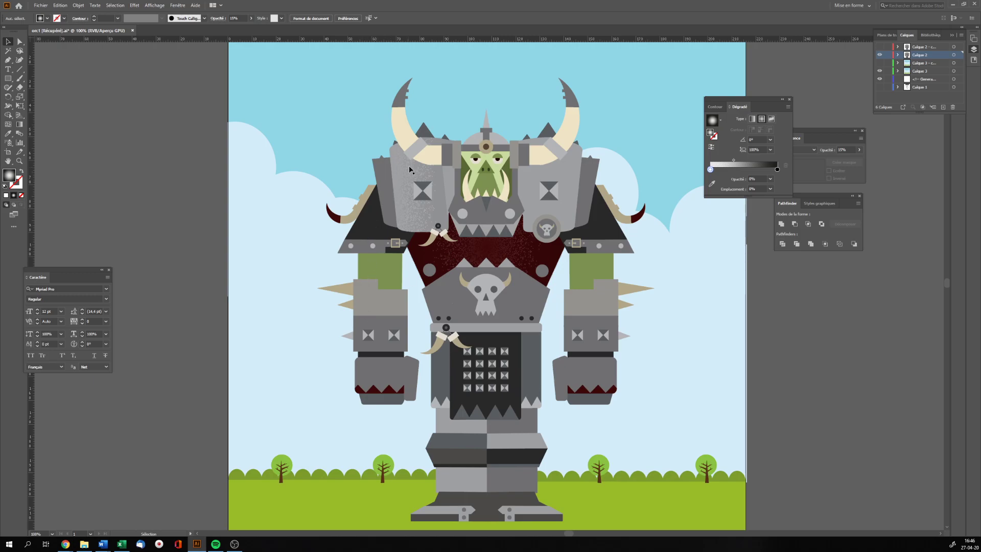
- Duplicate the grey belly plate behind the skull emblem in place
left_click(545, 159)
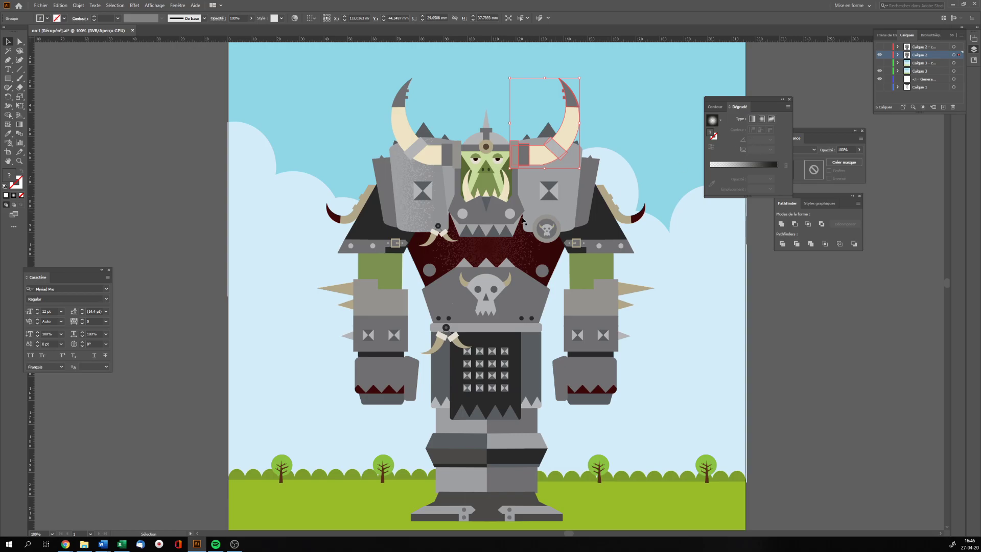
left_click(459, 299)
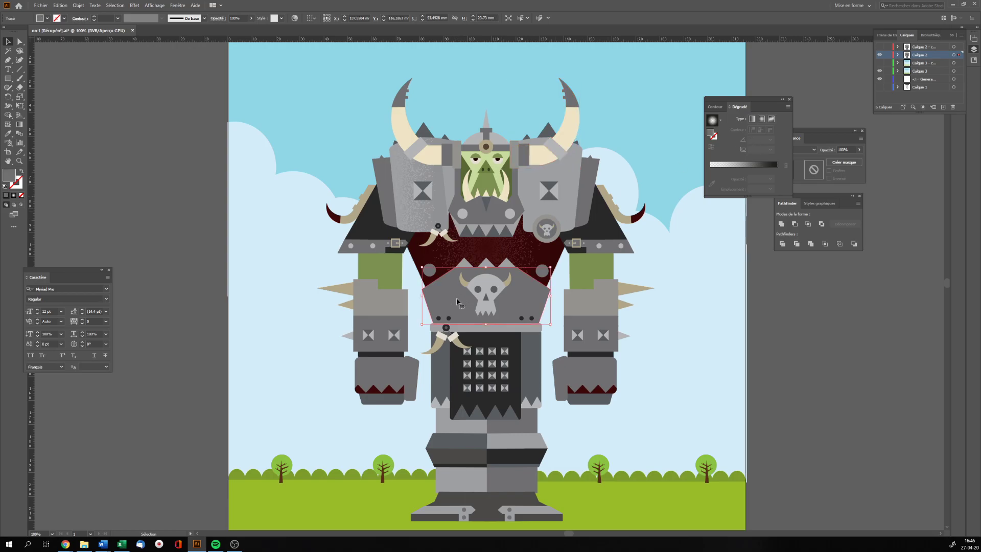
key("a")
key("v")
- Fill the belly plate copy with a transparent-to-black linear gradient at 90°, reversed so the black lies along the plate's lower edge
left_click(753, 118)
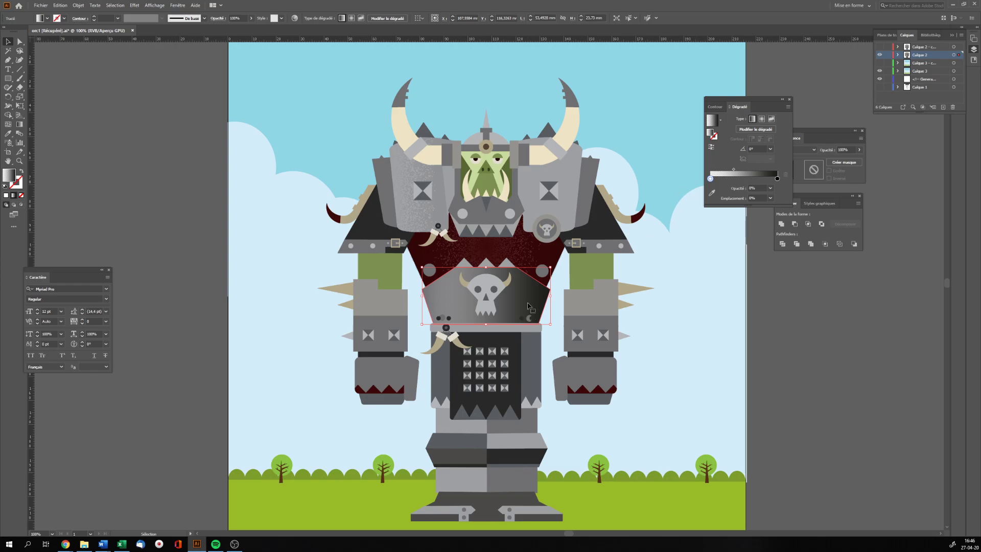
left_click(770, 149)
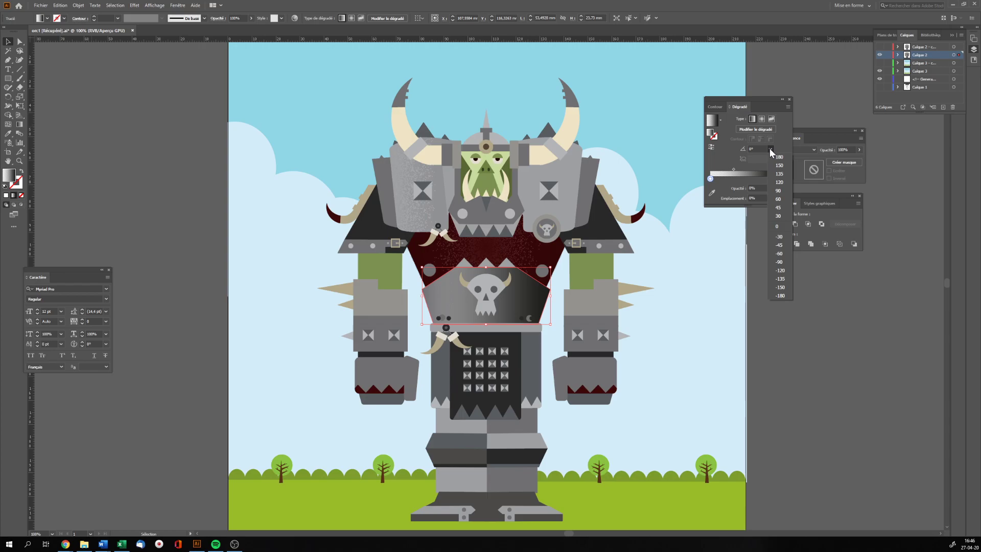
left_click(779, 190)
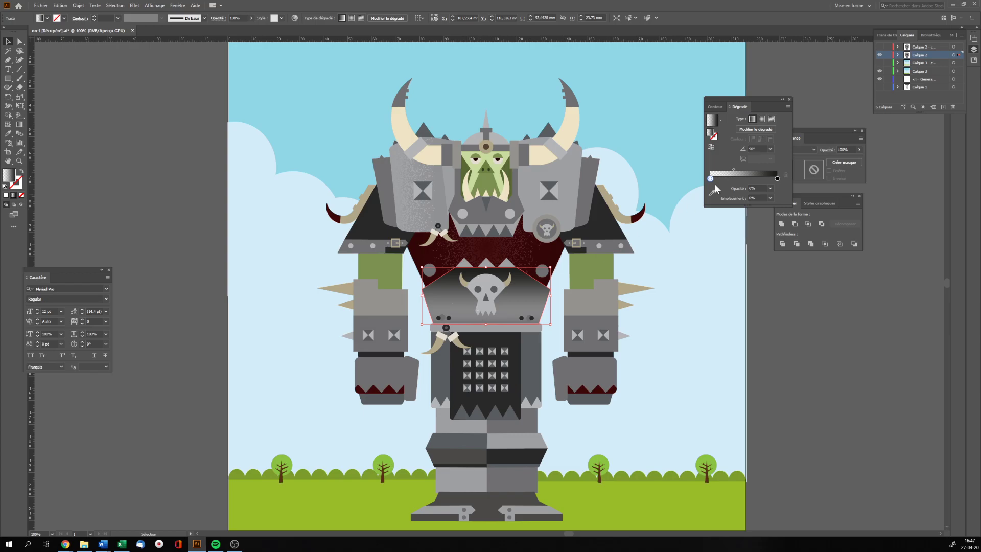
left_click(712, 148)
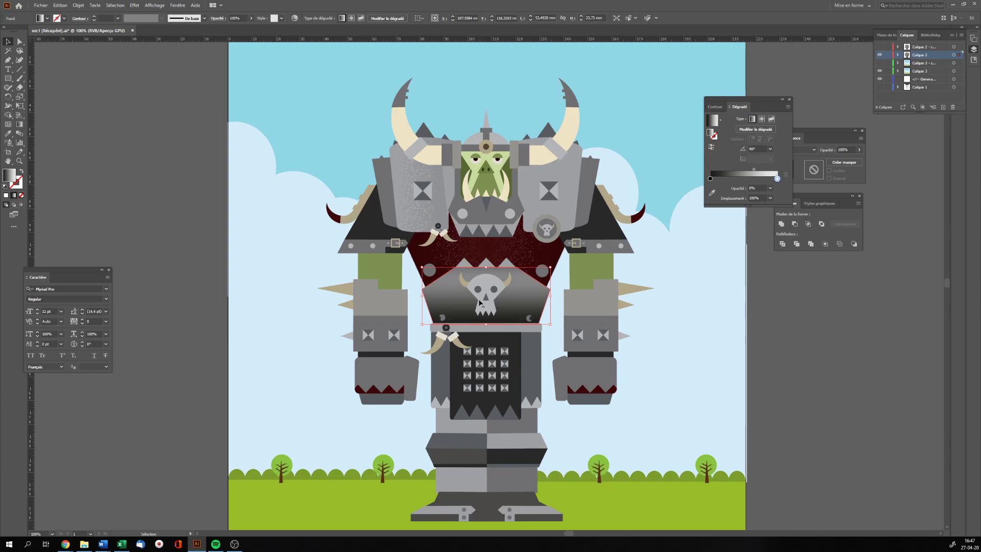
- Apply the Grain texture to the belly plate copy with intensity 74, contrast 10 and type Pointillé
left_click(134, 6)
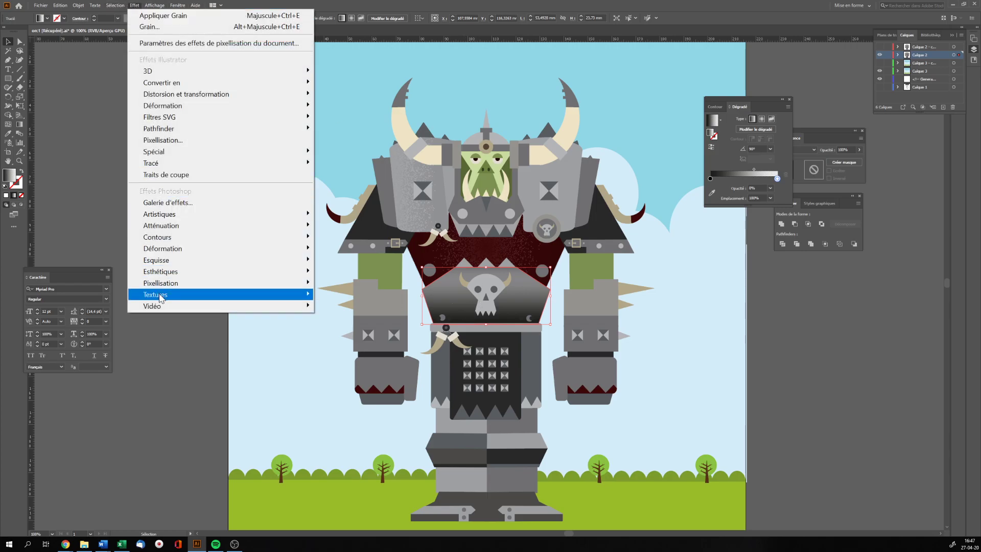
mouse_move(286, 296)
left_click(327, 309)
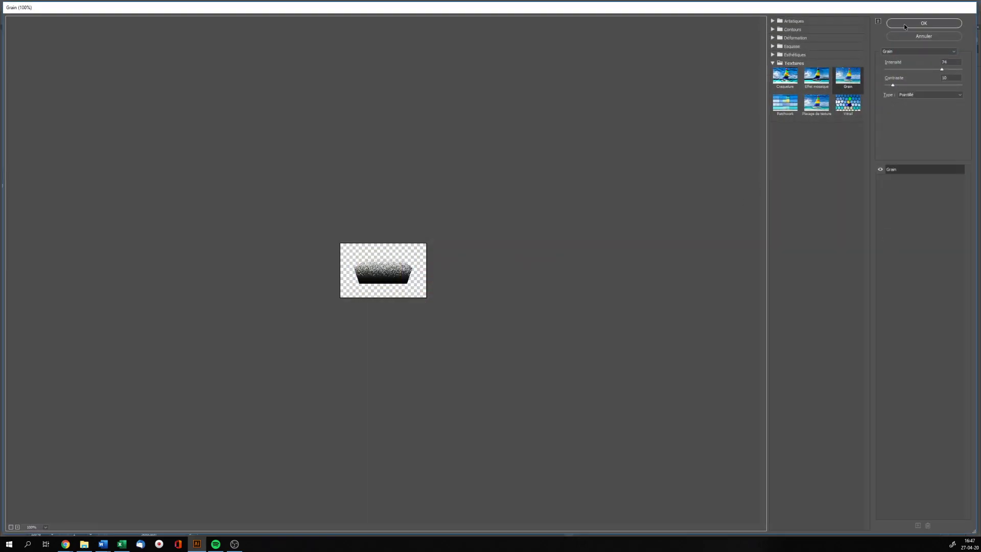
left_click(903, 24)
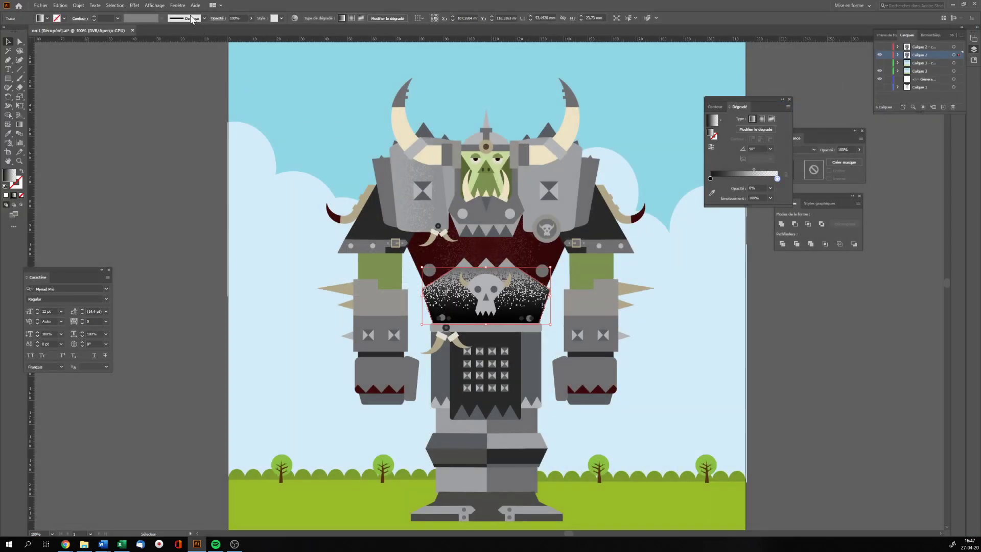
- Lower the grainy belly plate copy's opacity to 10% and deselect it
left_click(236, 18)
type("4")
left_click(167, 92)
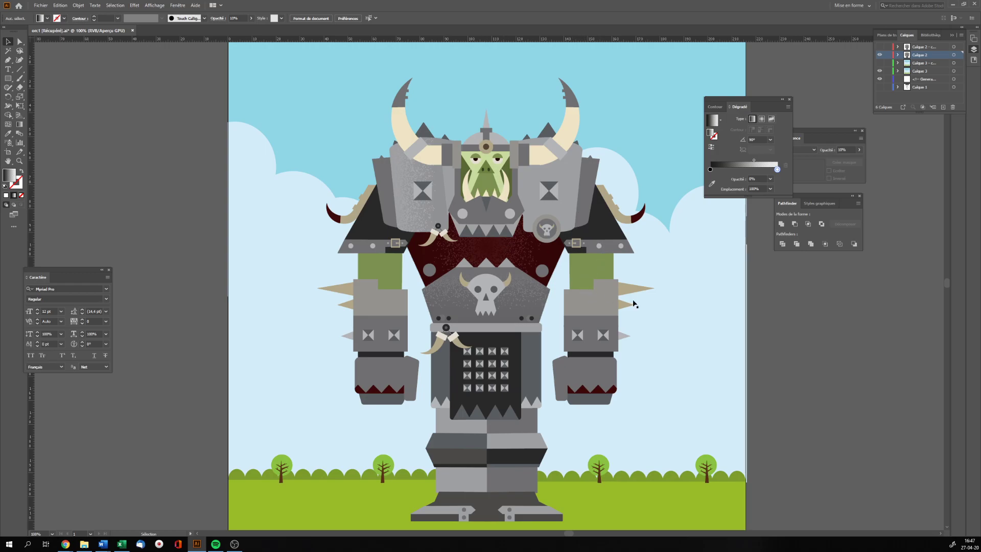
- Show the copies of layers Calque 2 and Calque 3 instead of the originals, and examine the sky's gradient overlay settings
left_click(879, 55)
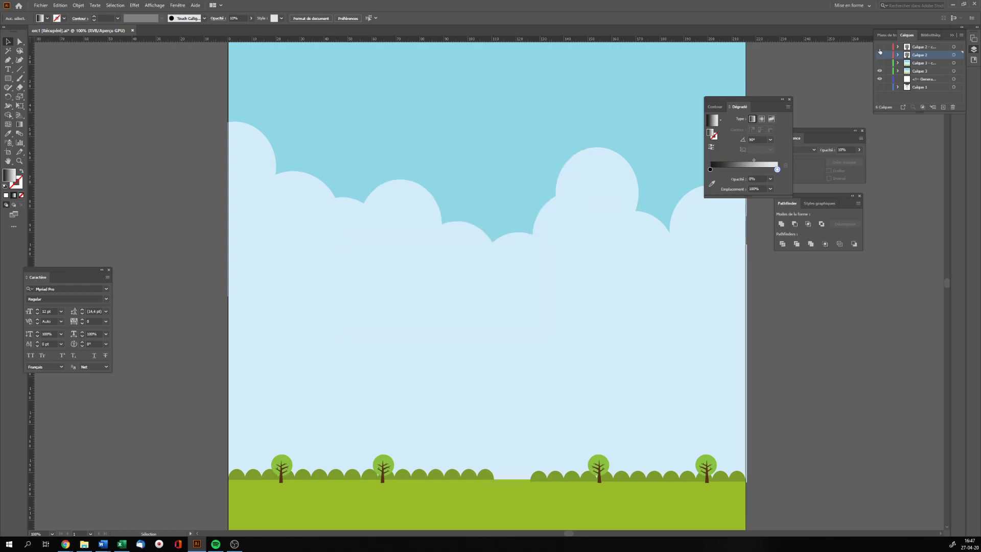
left_click(879, 47)
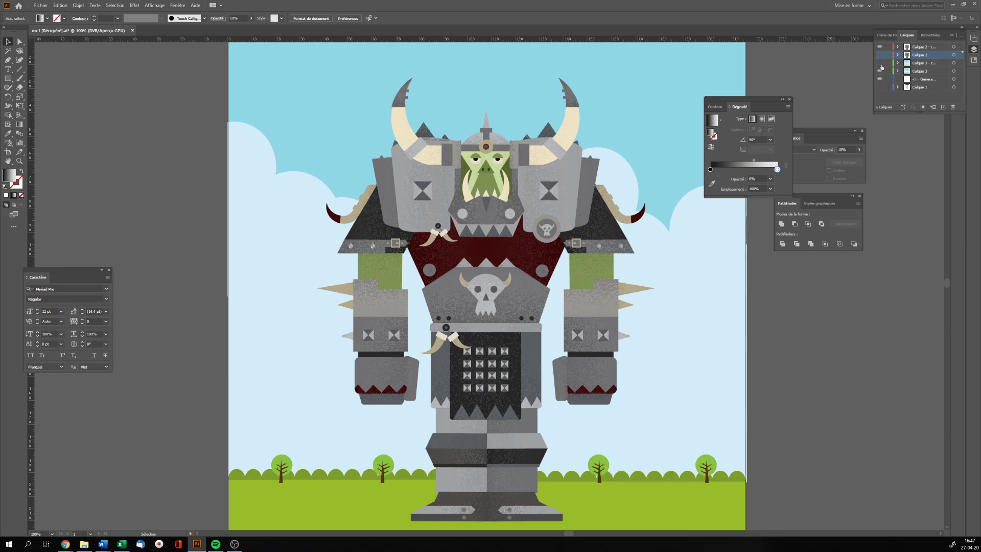
left_click(879, 79)
left_click(367, 162)
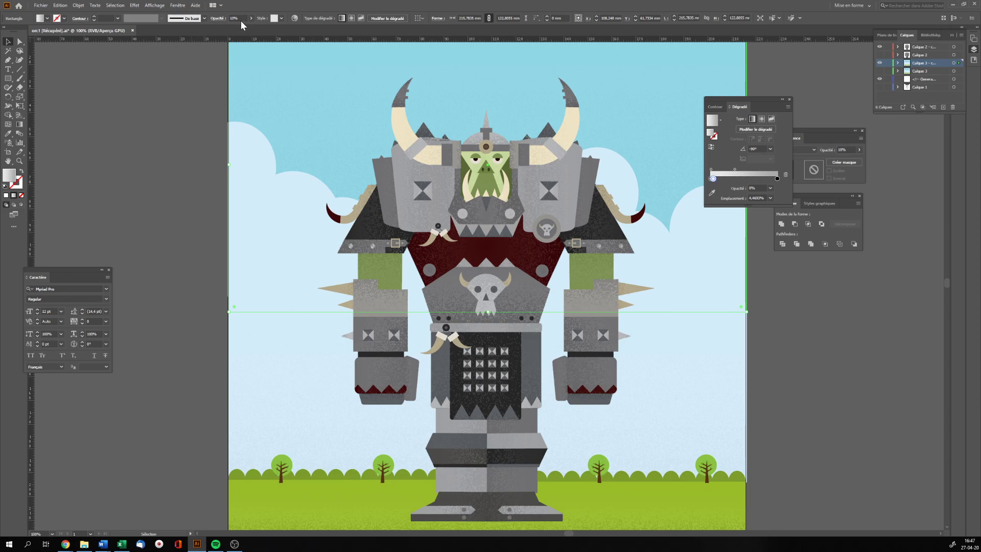
left_click(171, 215)
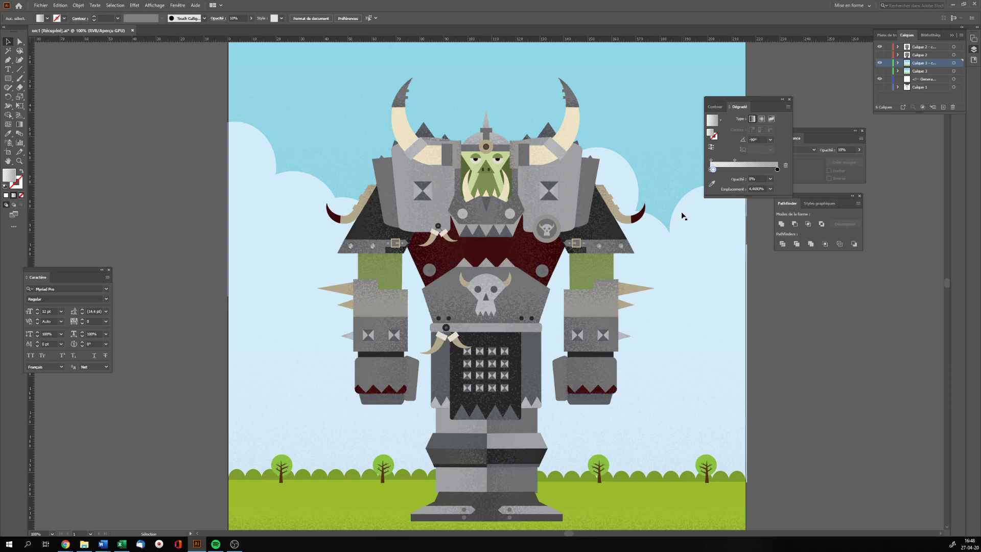